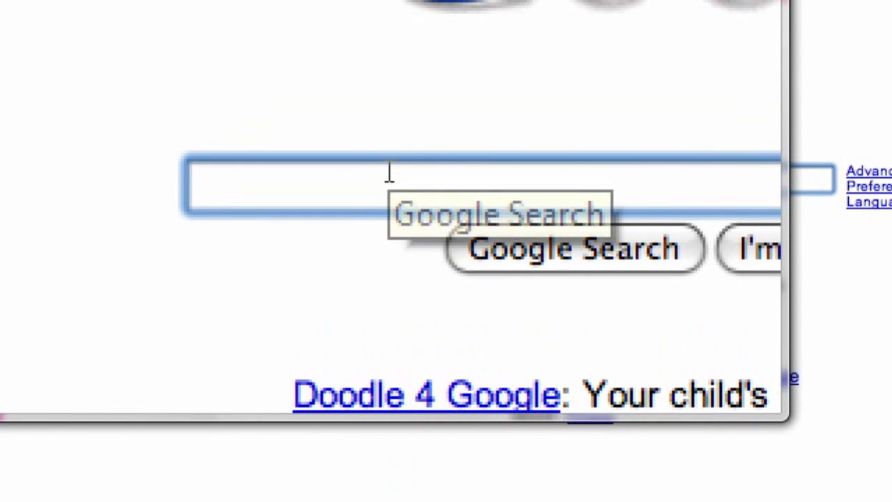
Step: Search Google for 'safari webkit'
type("safari webkit")
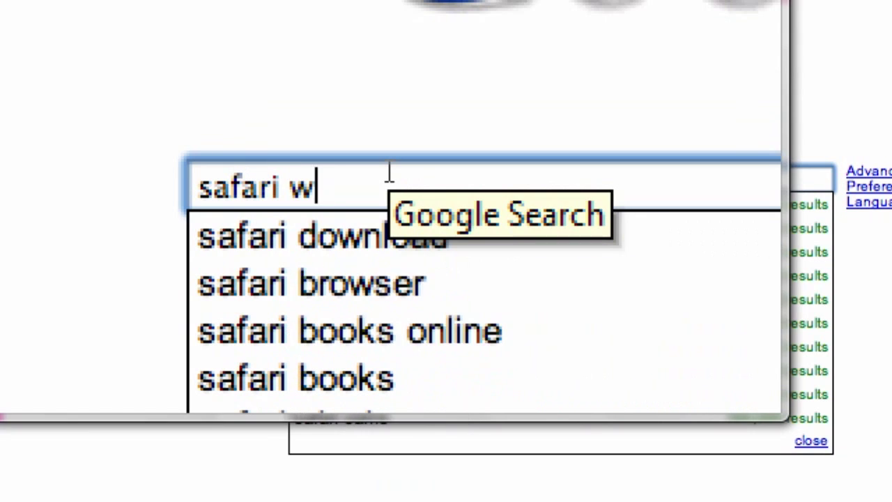
key("Return")
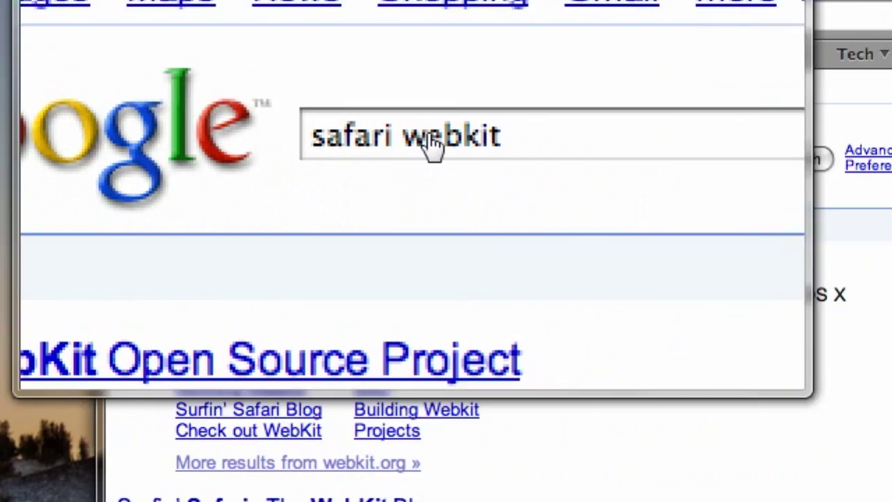
left_click(278, 136)
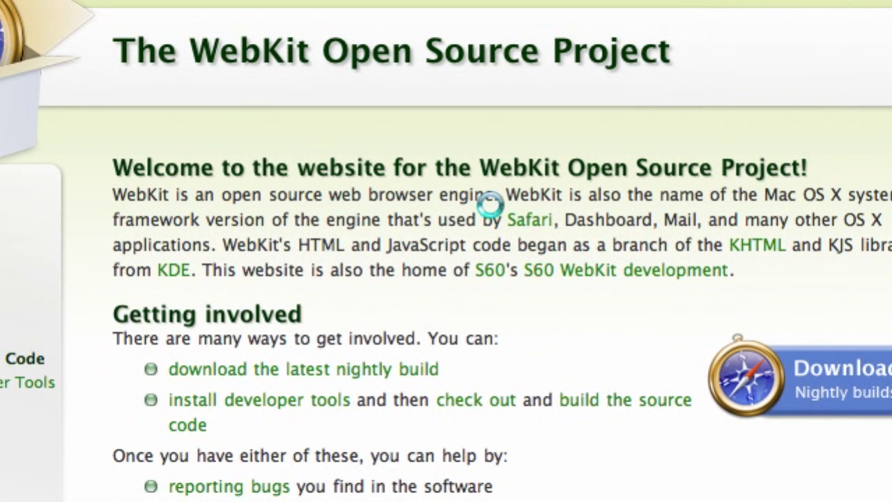
scroll(299, 214, "down", 3)
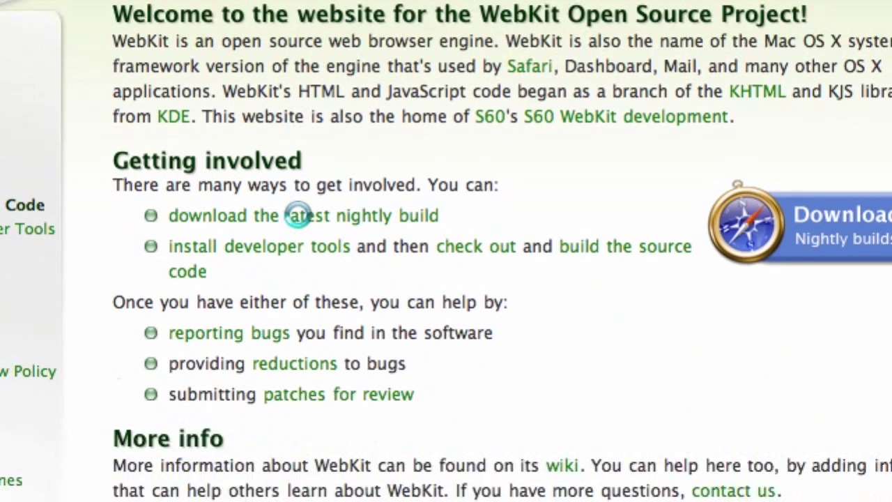
scroll(300, 215, "down", 5)
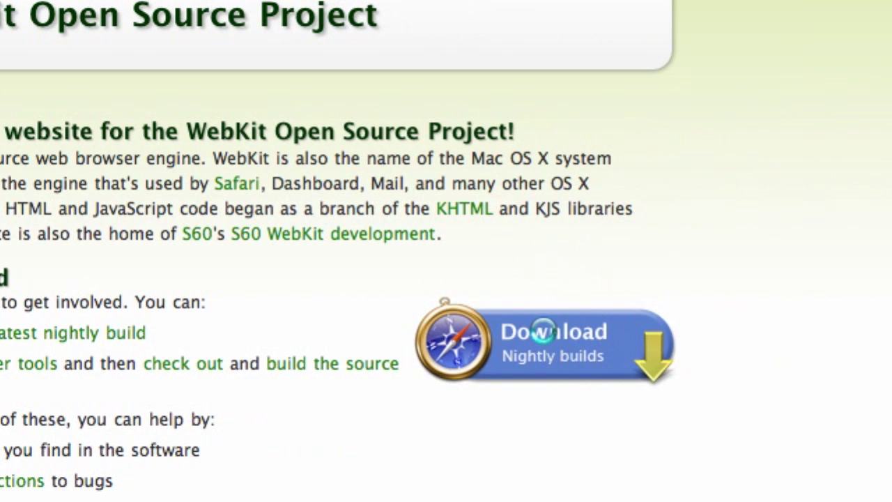
Step: Open the WebKit Nightly Builds page and scroll to the Windows build r40471
left_click(544, 331)
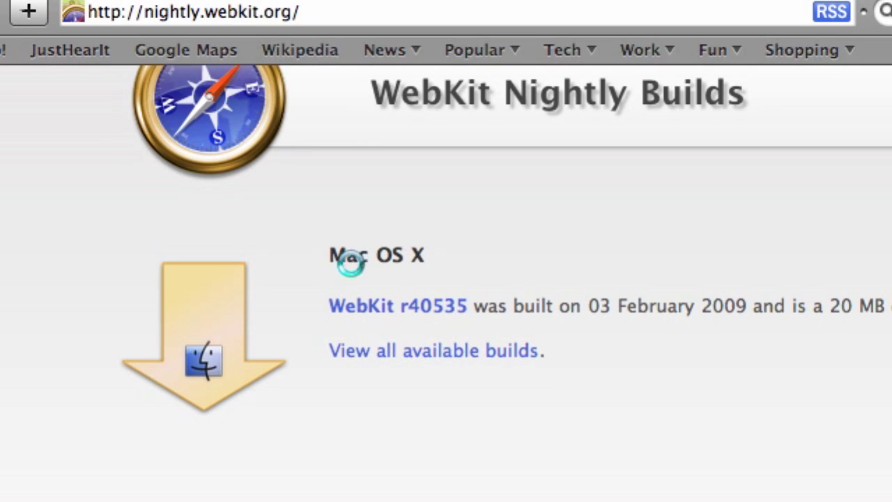
scroll(350, 254, "down", 3)
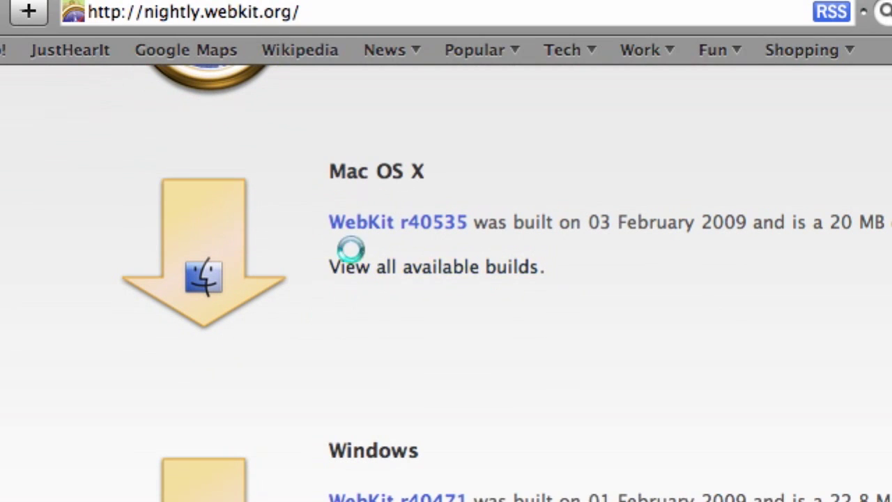
scroll(340, 328, "down", 5)
scroll(331, 354, "down", 4)
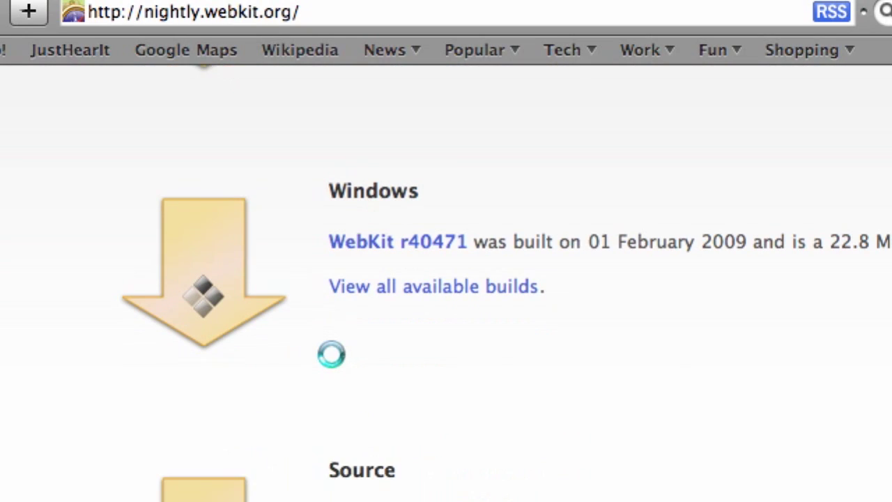
scroll(333, 348, "up", 4)
scroll(289, 376, "down", 4)
scroll(287, 225, "up", 4)
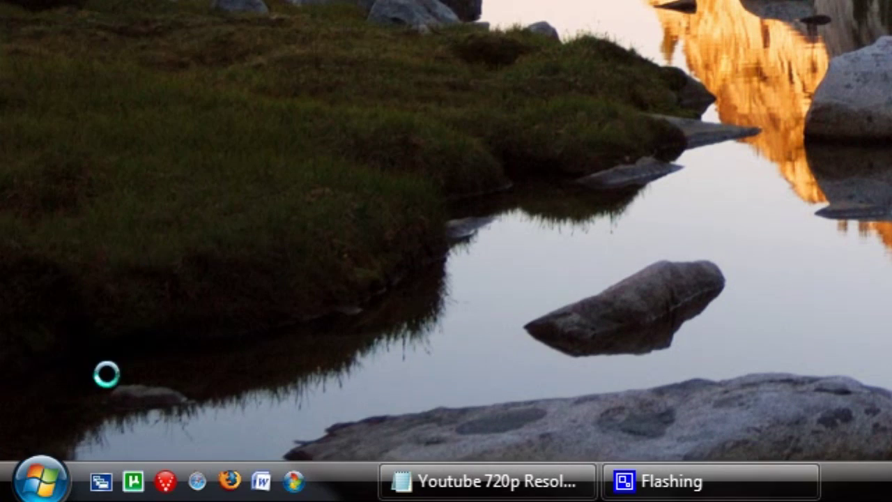
Step: Search the Start Menu for 'webkit' to list the run-nightly-webkit script and WebKit files
left_click(41, 479)
type("we")
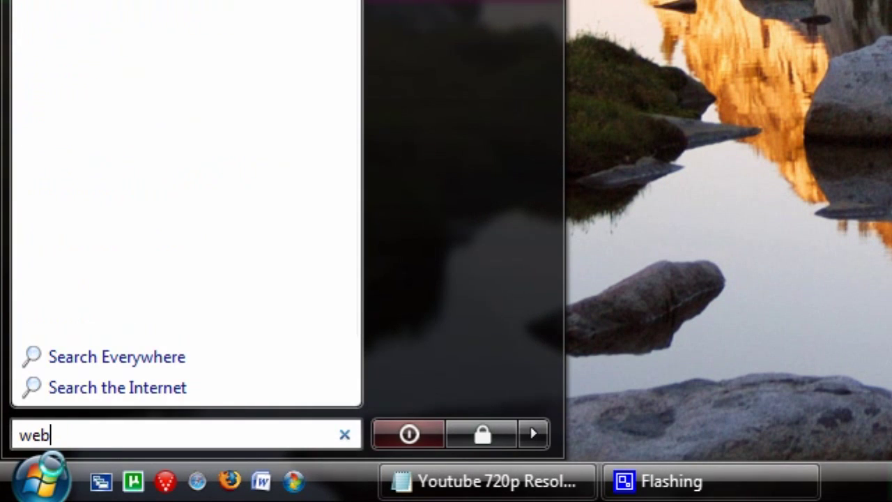
type("b")
type("kit")
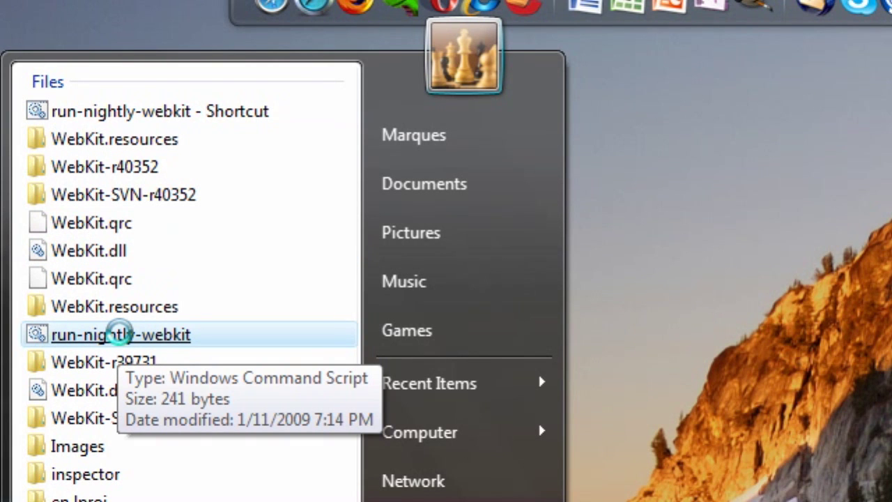
Step: Run the run-nightly-webkit script as administrator from its context menu
right_click(119, 331)
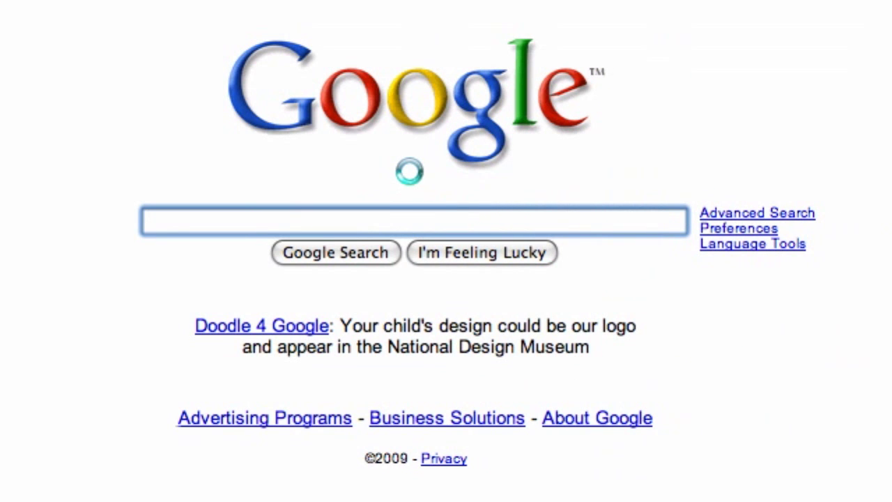
Step: Search Google for 'webkit', visit the WebKit project site, then open the Fun > YouTube HD bookmark
type("acid")
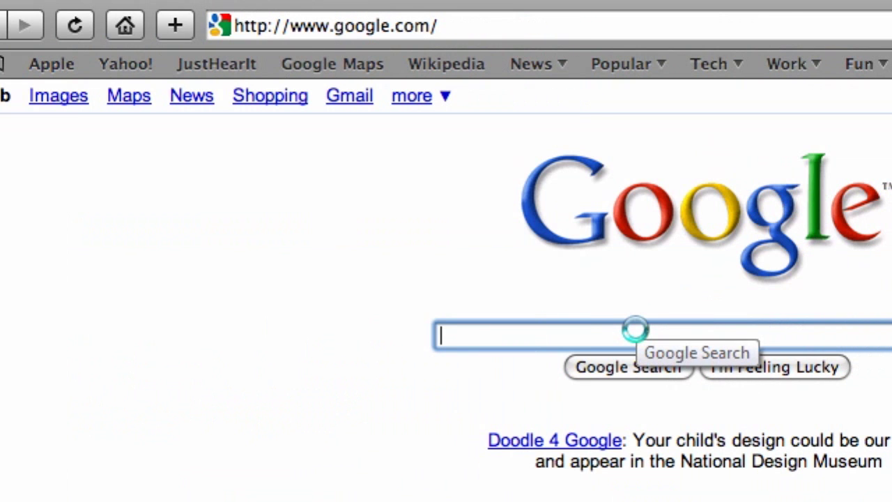
type("webkit")
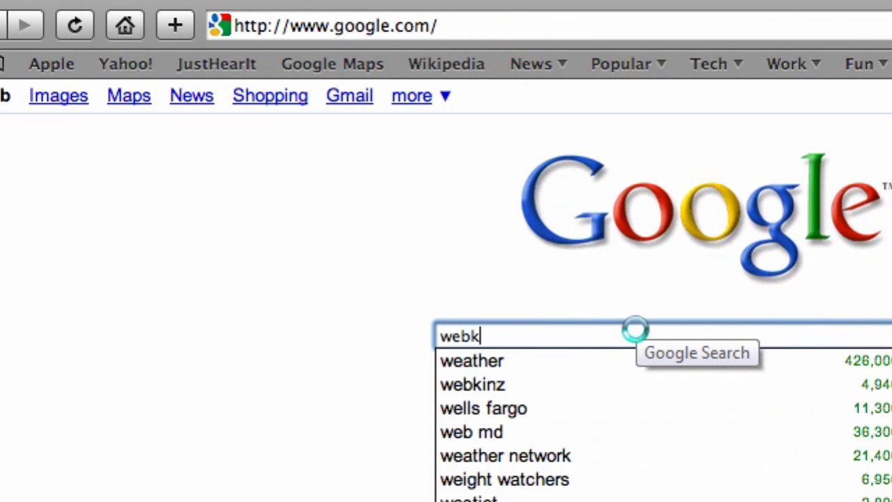
key("Return")
left_click(223, 282)
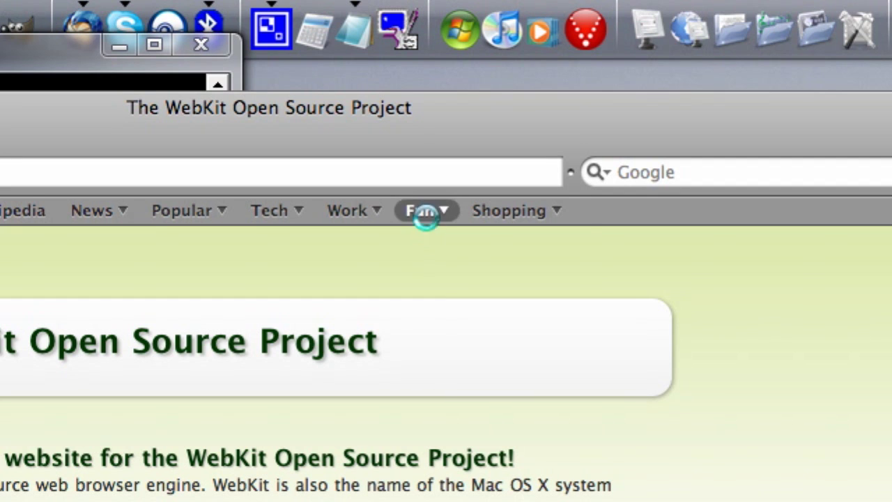
left_click(421, 210)
left_click(435, 262)
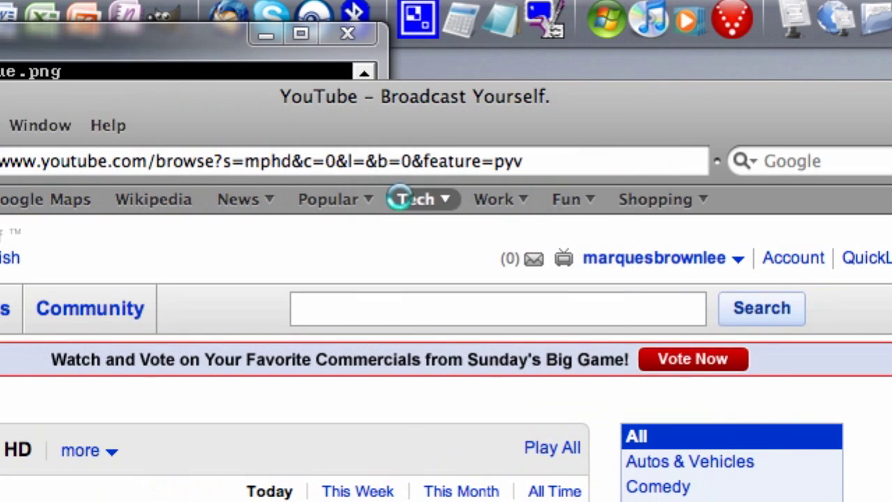
Step: Browse the Tech, Popular and News bookmark lists
left_click(270, 199)
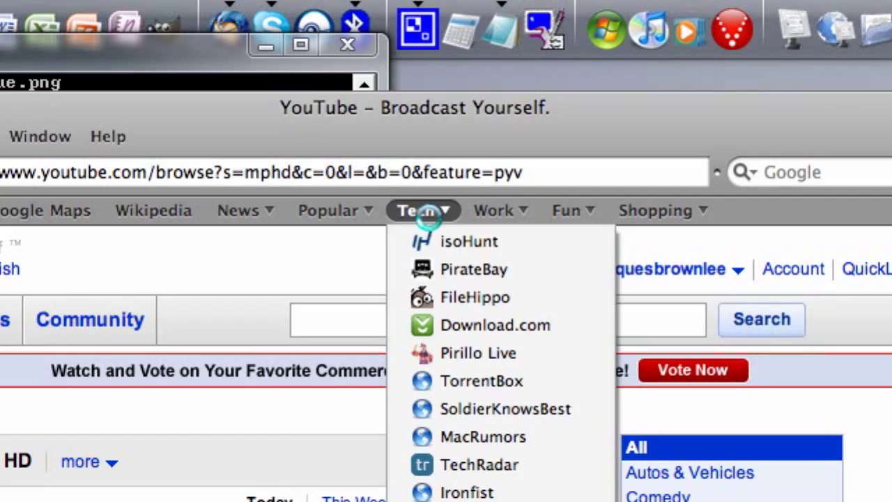
left_click(357, 211)
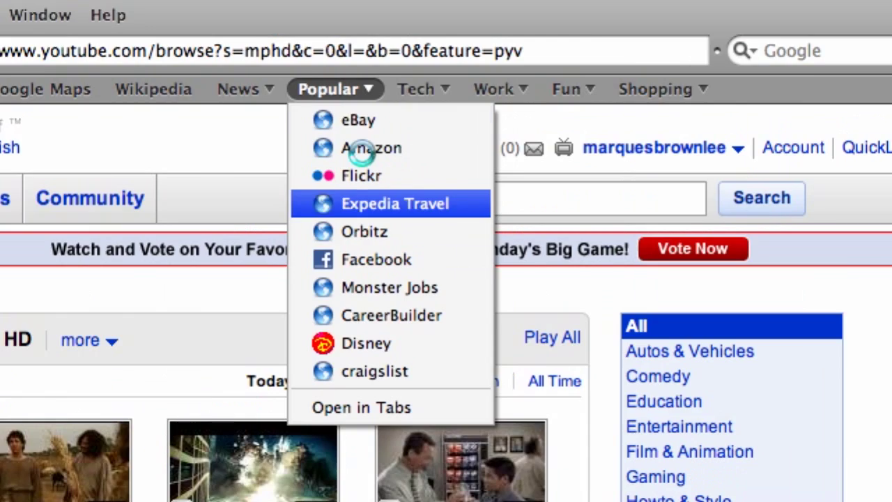
left_click(346, 209)
left_click(249, 211)
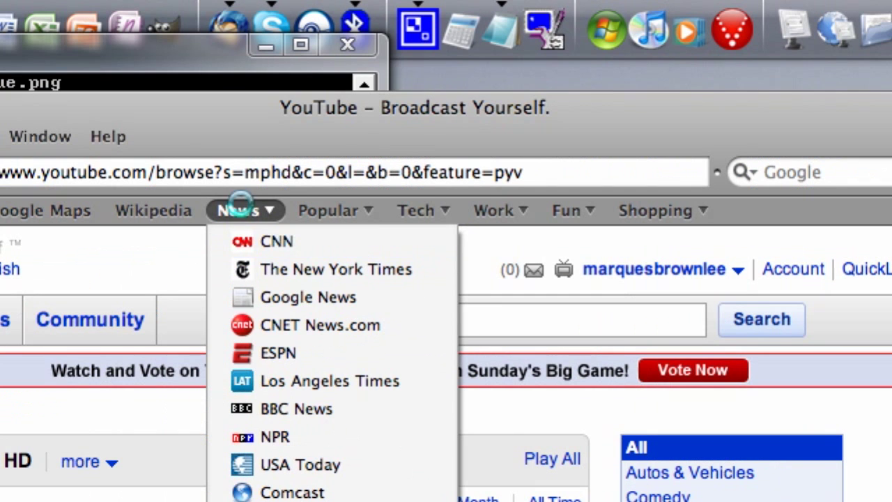
Step: Look through the YouTube account's uploaded videos, then open Google Maps
left_click(240, 201)
left_click(639, 273)
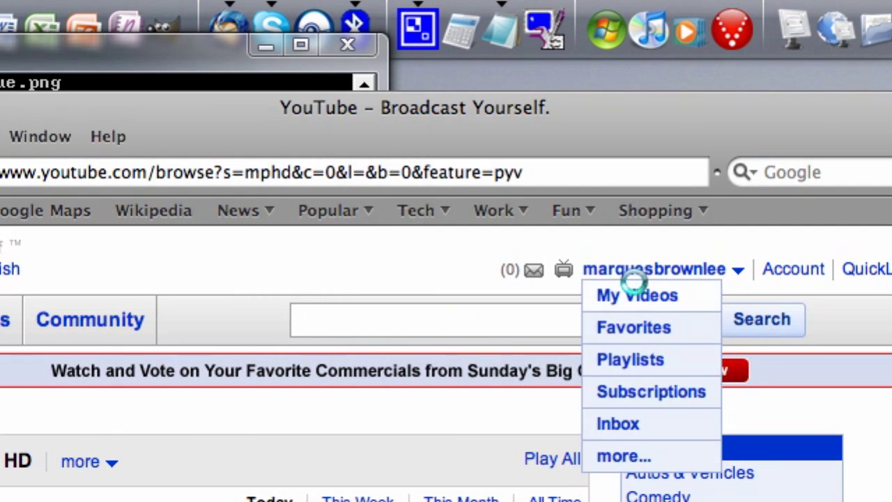
left_click(636, 286)
scroll(237, 338, "down", 3)
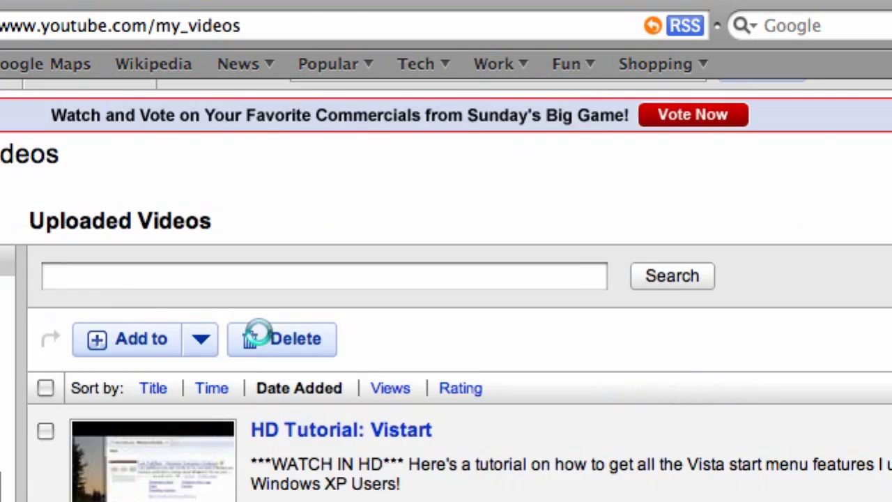
scroll(257, 333, "down", 15)
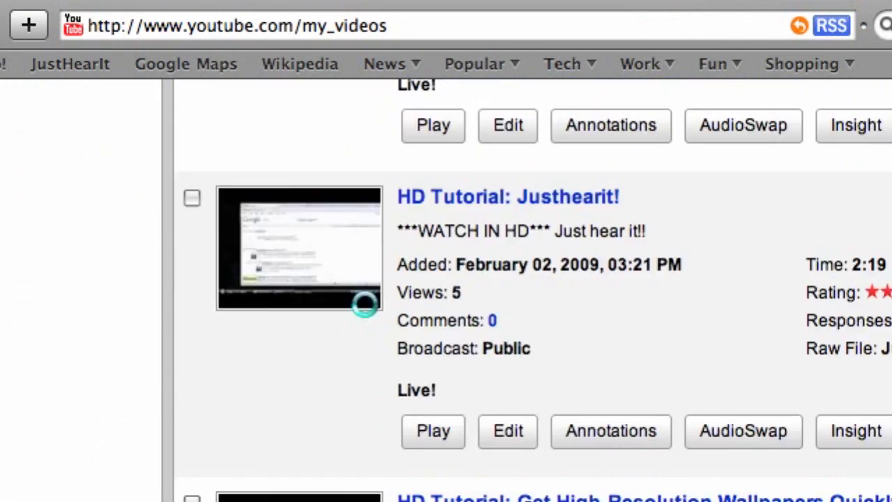
scroll(365, 305, "down", 5)
left_click(186, 63)
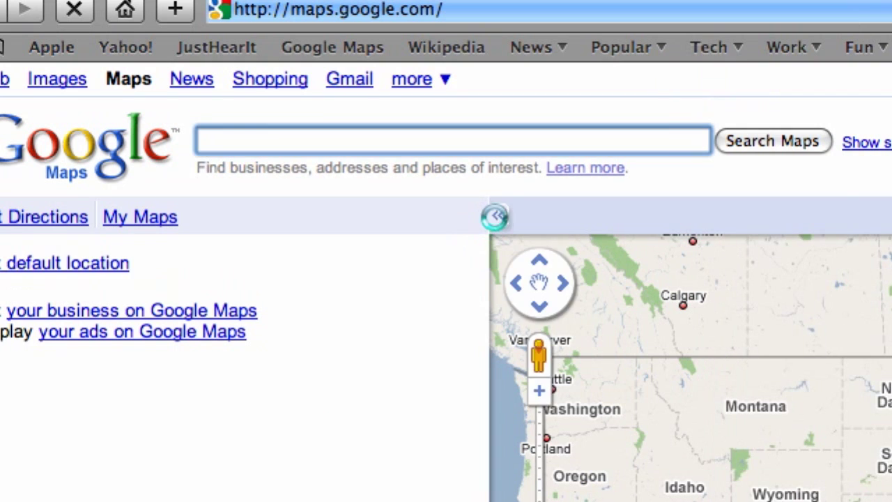
Step: Collapse the Google Maps side panel so the map fills the window
left_click(494, 85)
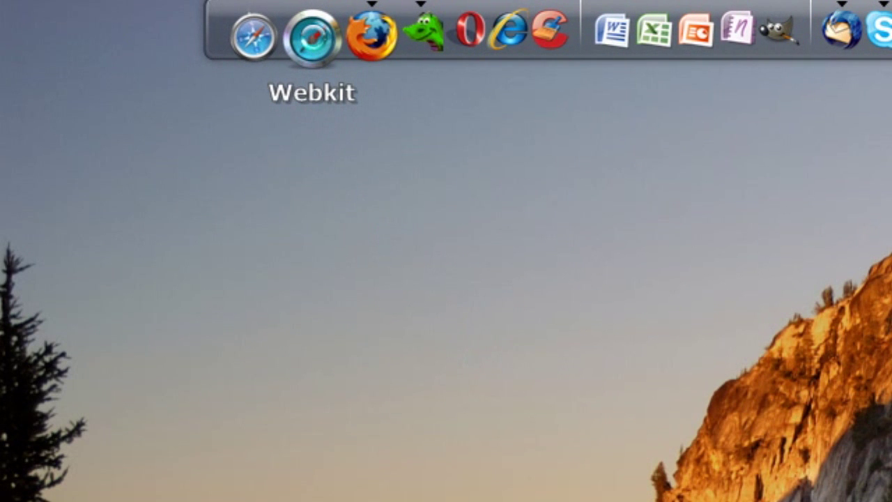
Step: Set the Webkit dock item's icon to Safari.png from the Safari icon folder
right_click(311, 37)
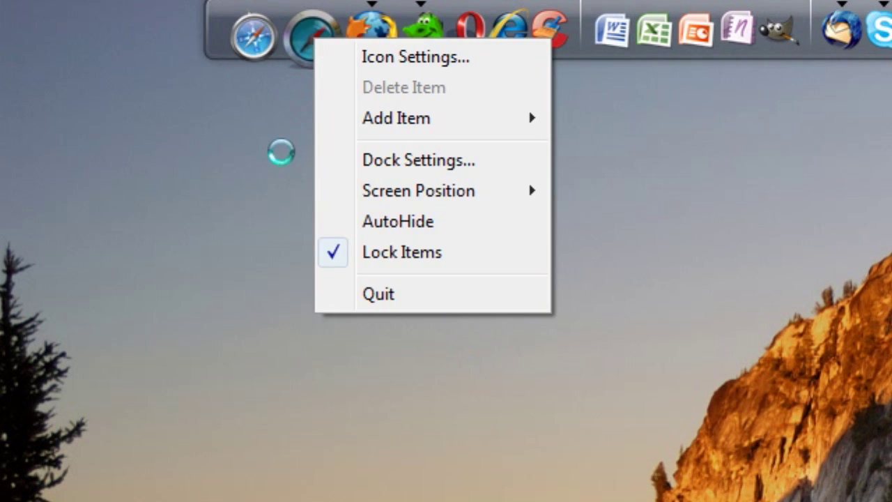
left_click(281, 152)
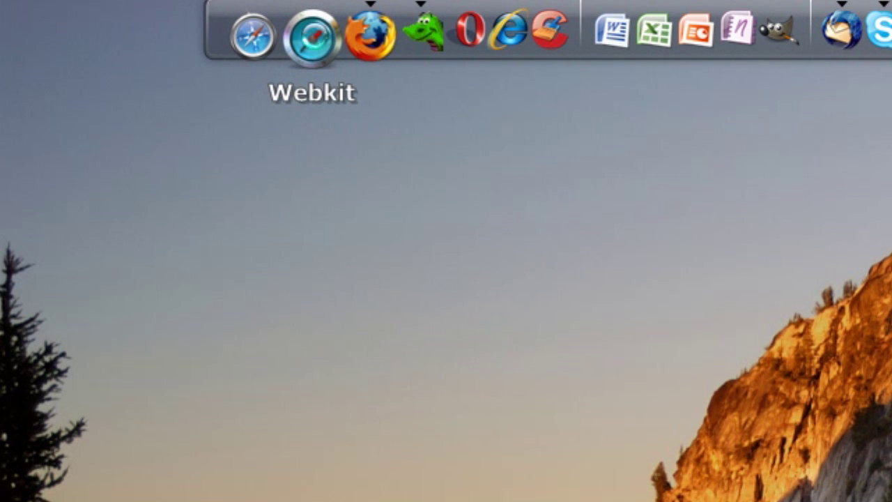
right_click(310, 38)
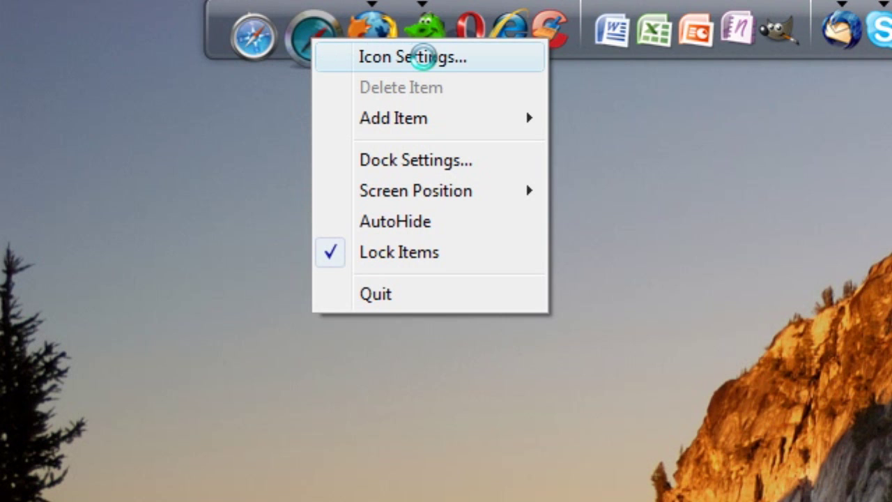
left_click(423, 57)
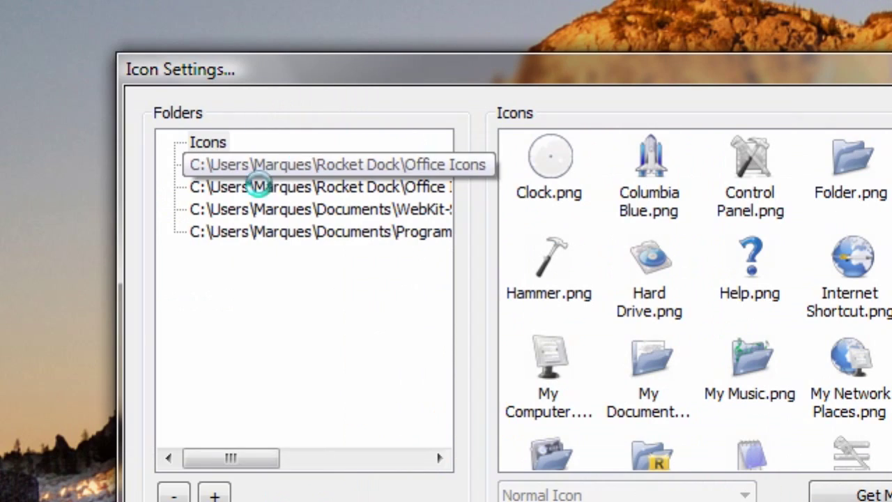
left_click(333, 232)
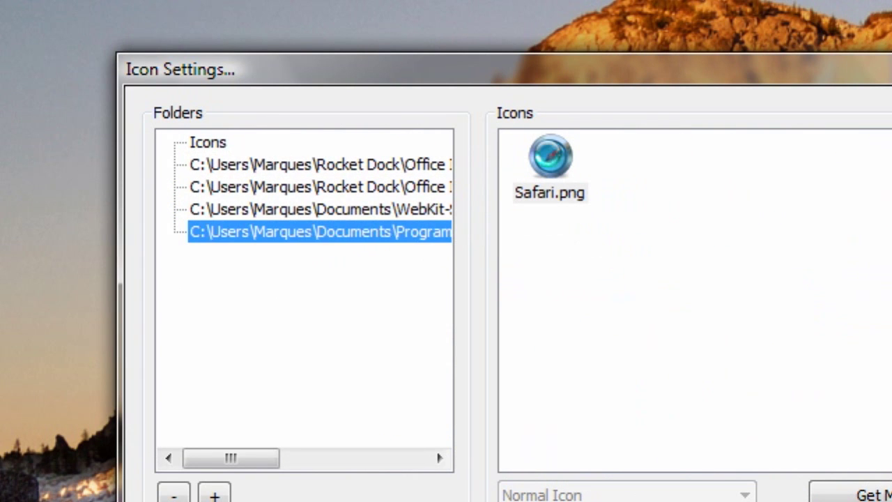
left_click(549, 167)
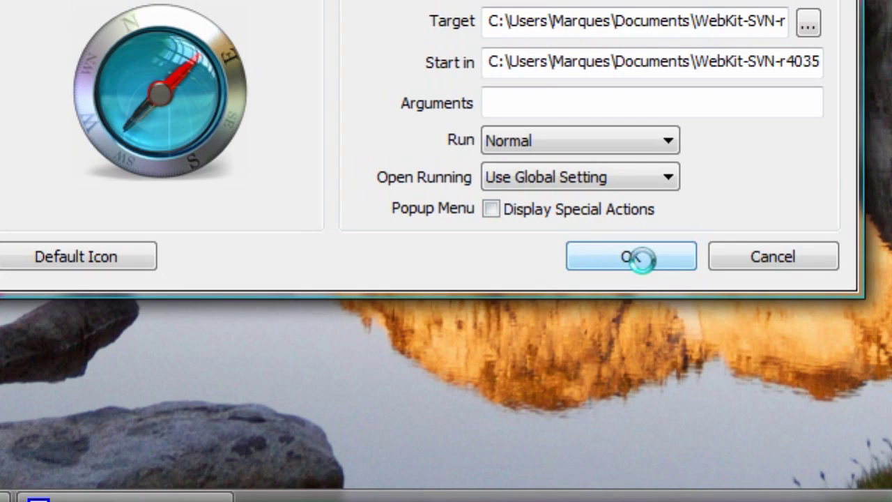
left_click(630, 256)
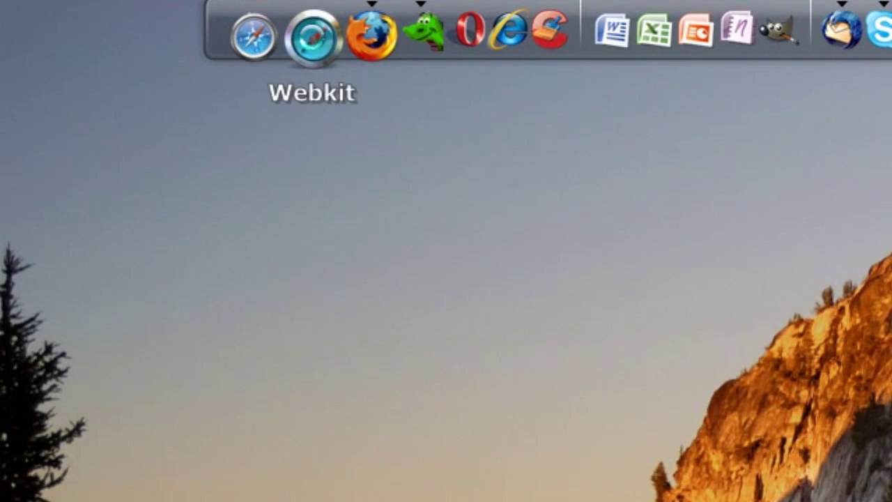
Step: Launch the regular Safari from the dock and search Google for 'acid3'
right_click(317, 41)
left_click(362, 55)
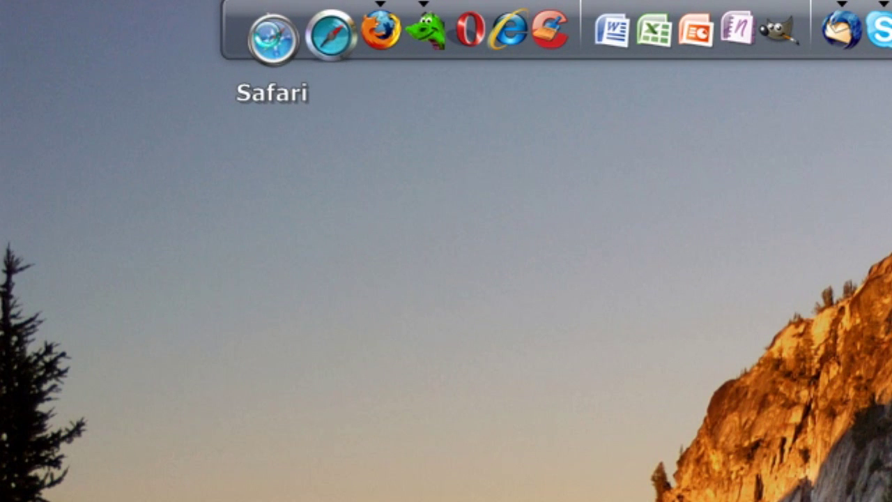
left_click(272, 38)
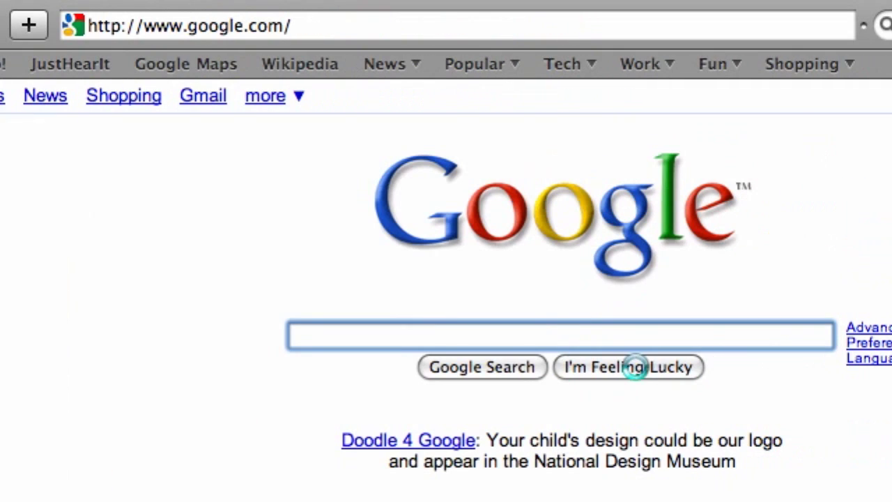
type("acid3")
key("Return")
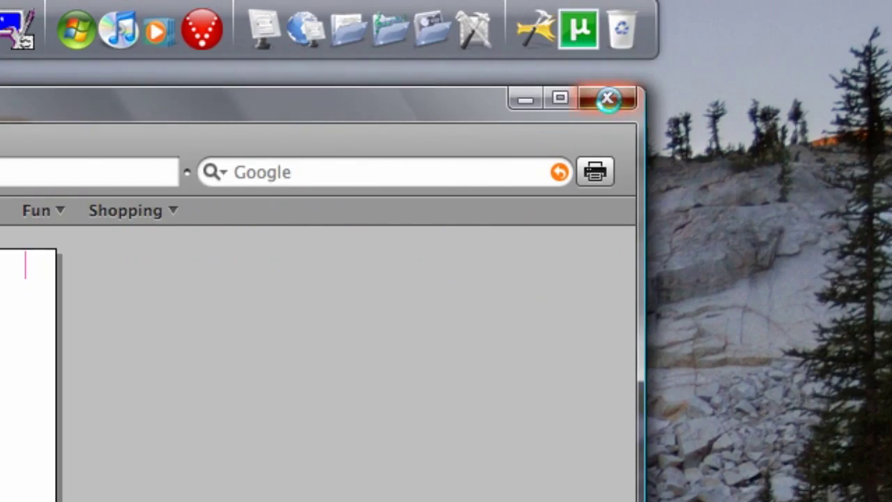
Step: Close regular Safari, start the WebKit nightly from the dock and open the Acid3 test via Google
left_click(607, 95)
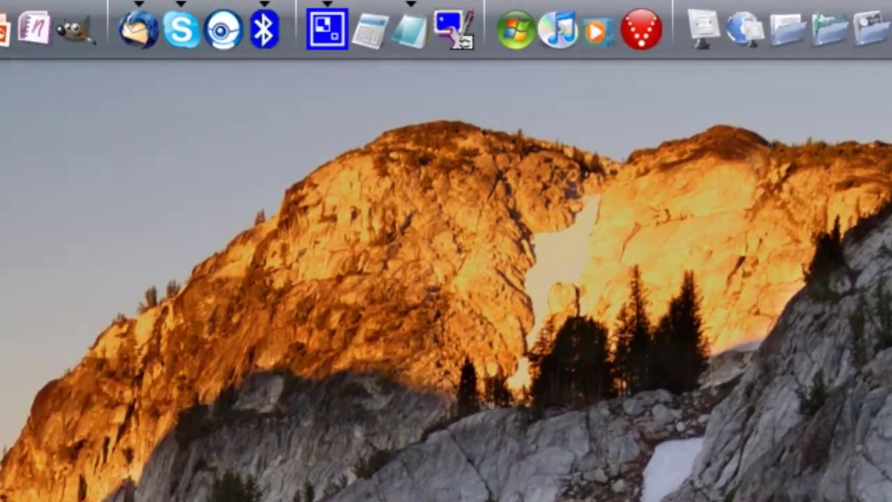
left_click(230, 32)
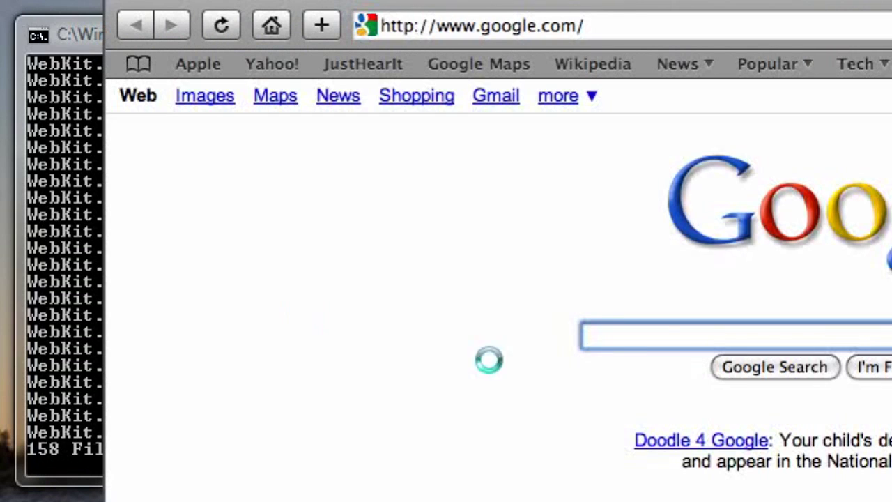
type("d3")
key("Return")
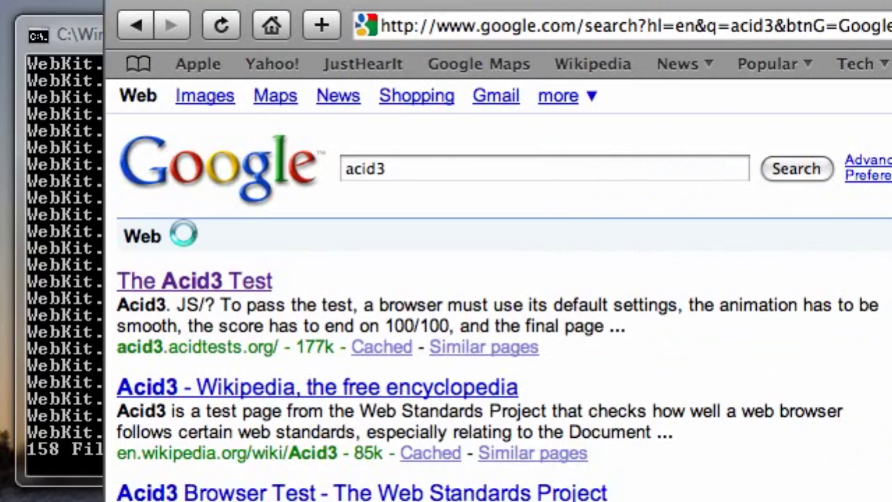
left_click(340, 279)
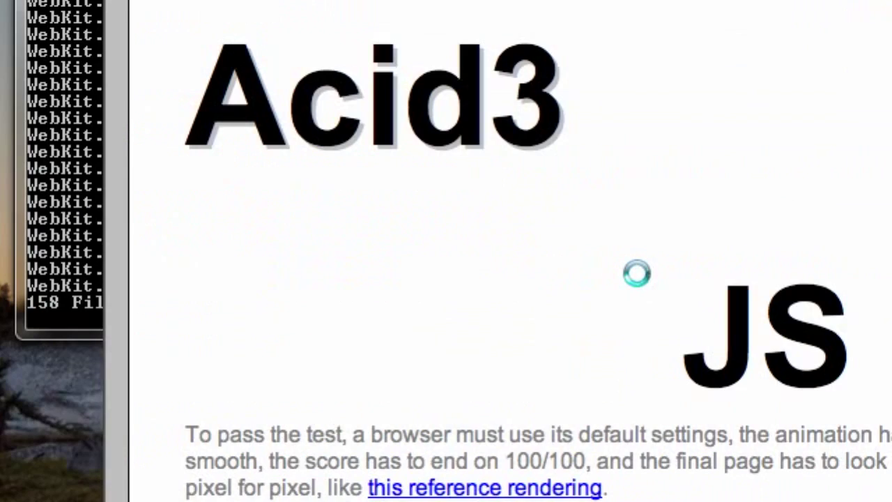